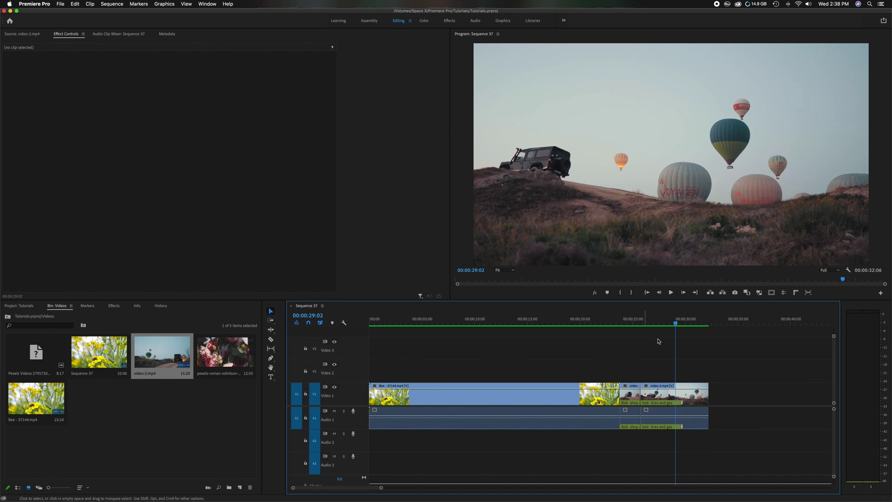
# Trim the end of the video-2 clip twice, undoing each trim.
pyautogui.moveTo(706, 395); pyautogui.dragTo(663, 395)
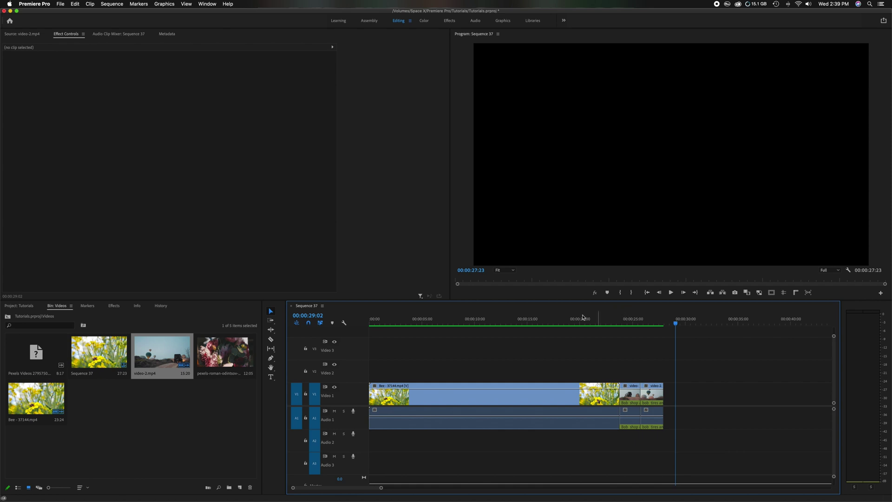
pyautogui.click(73, 5)
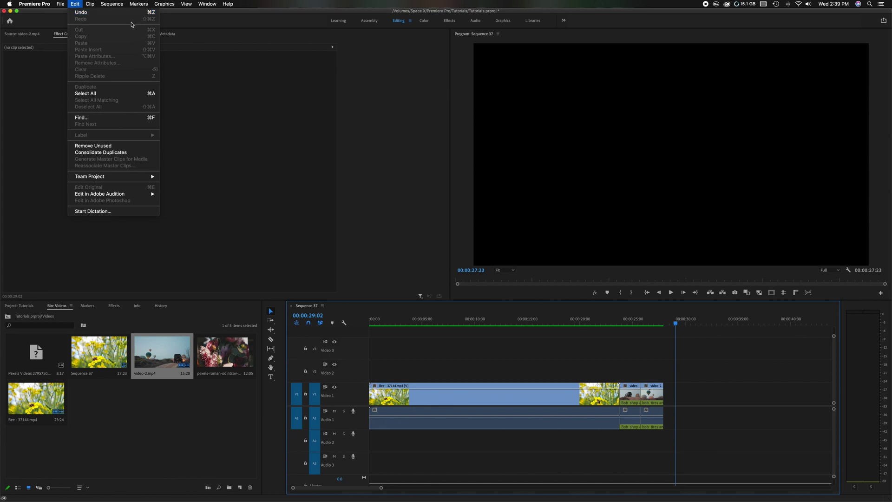
pyautogui.click(111, 13)
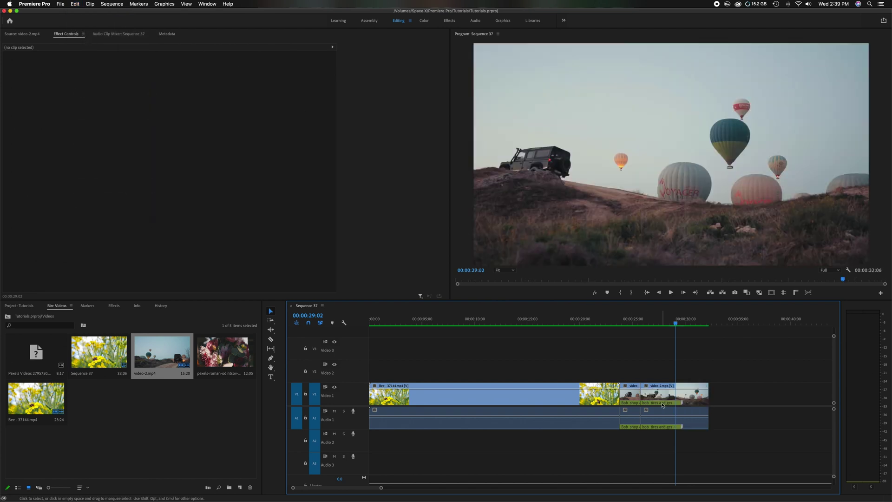
pyautogui.moveTo(707, 396); pyautogui.dragTo(655, 395)
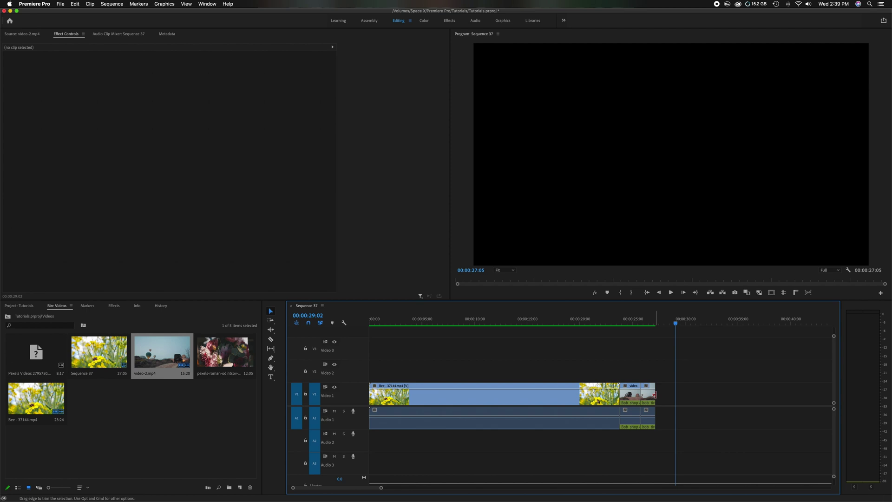
pyautogui.press('super+z')
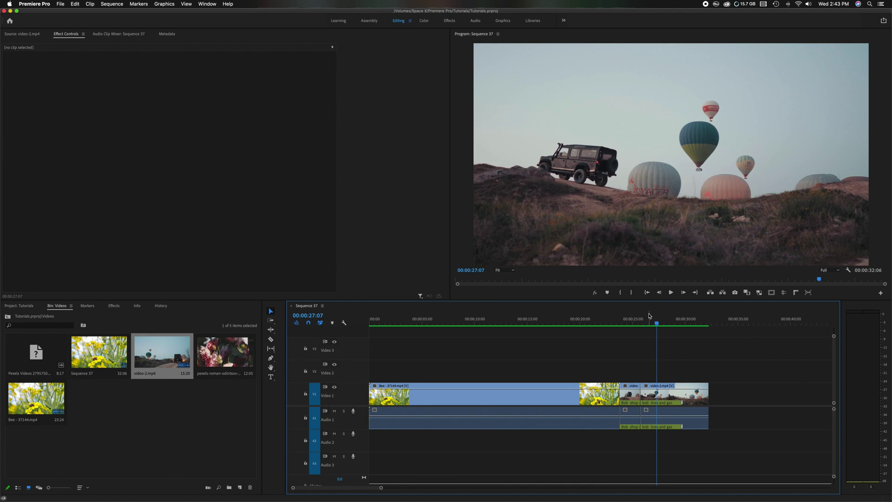
# Shorten the end of video-2 and ripple-delete its first part.
pyautogui.moveTo(708, 392); pyautogui.dragTo(665, 393)
pyautogui.click(601, 416)
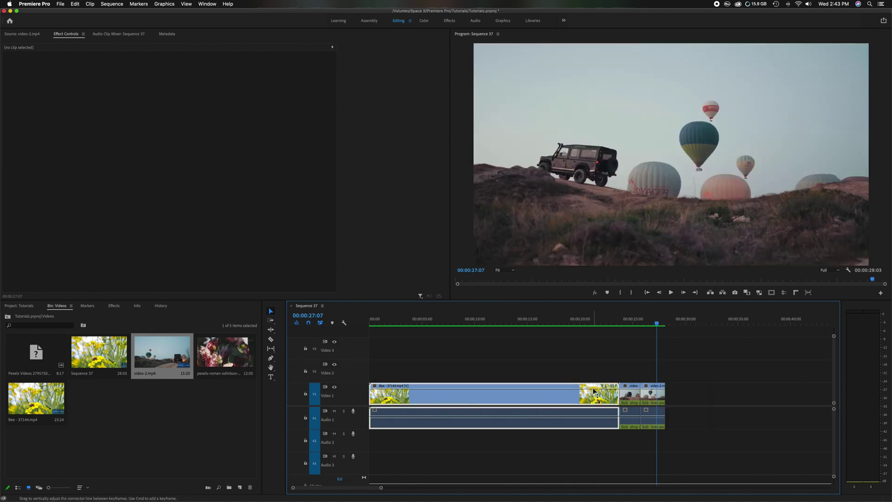
pyautogui.click(629, 420)
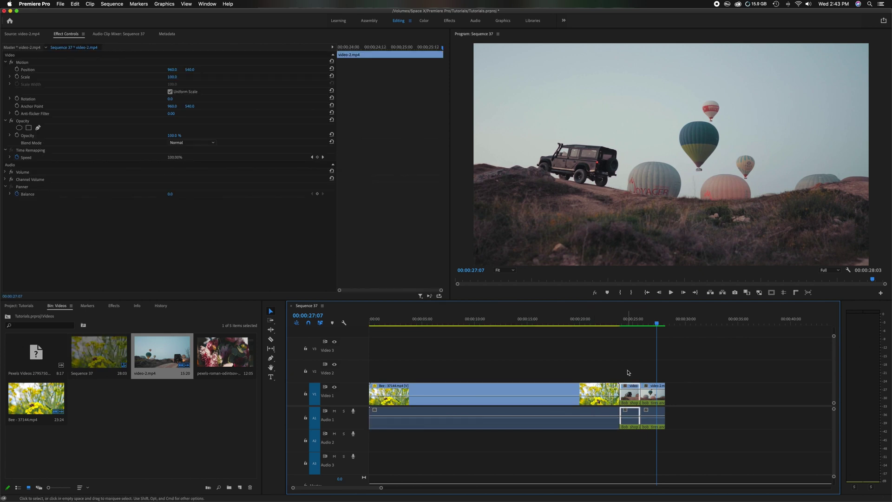
pyautogui.hotkey('alt', 'BackSpace')
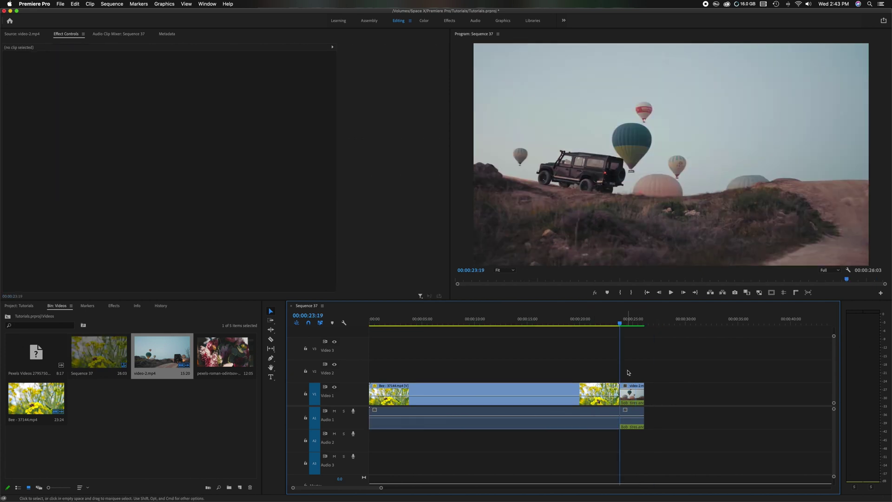
# Select the Bee clip and fade its opacity out to 0% with the Pen tool.
pyautogui.click(639, 419)
pyautogui.click(642, 365)
pyautogui.keyDown('alt'); pyautogui.click(638, 422); pyautogui.keyUp('alt')
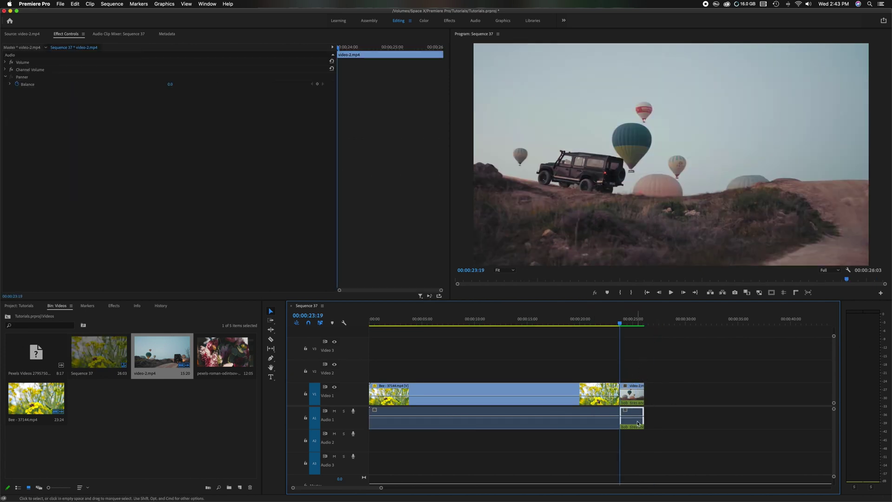
pyautogui.click(614, 421)
pyautogui.press('p')
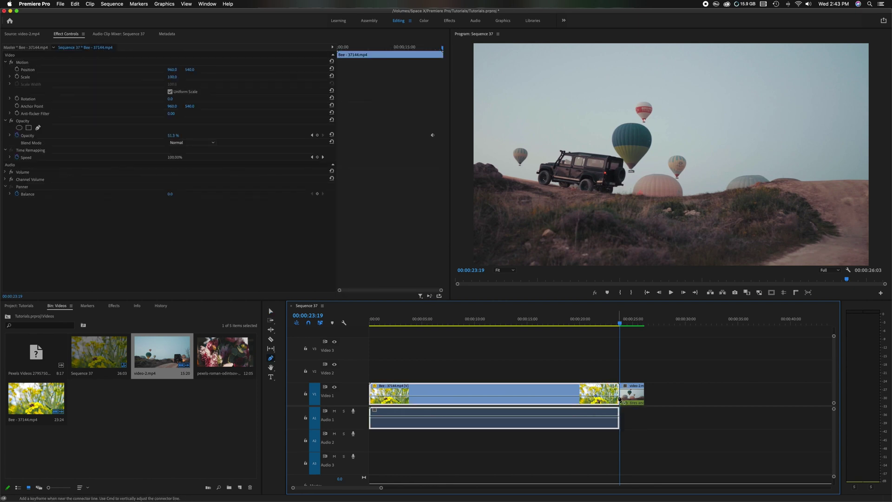
pyautogui.moveTo(618, 396); pyautogui.dragTo(595, 388)
# Add two volume keyframes for a Bee audio fade-in, then draw a text box over the jeep.
pyautogui.click(440, 416)
pyautogui.click(375, 416)
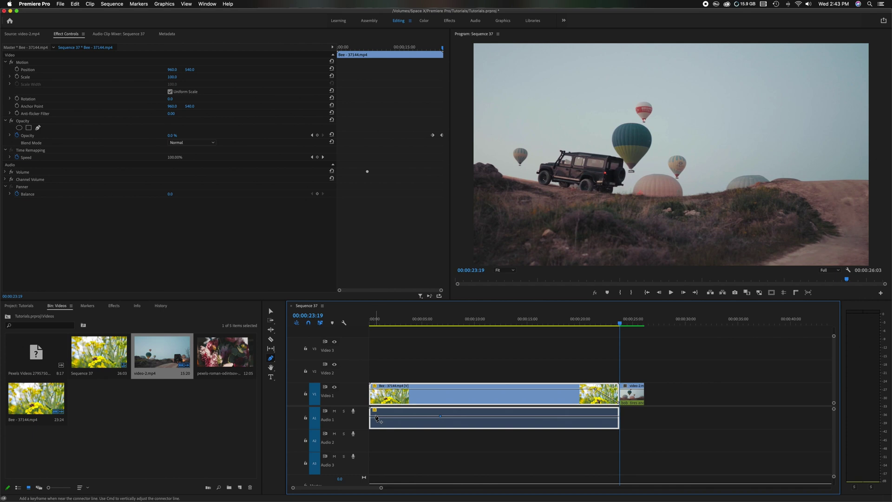
pyautogui.moveTo(376, 416); pyautogui.dragTo(375, 426)
pyautogui.click(270, 377)
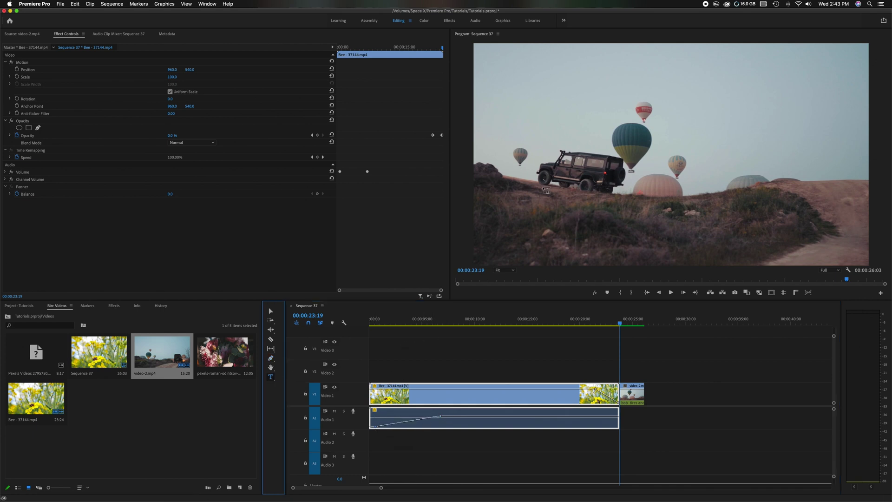
pyautogui.moveTo(551, 129); pyautogui.dragTo(710, 195)
# Type placeholder text into the graphic and move it on V2 to about 17 seconds.
pyautogui.write('sdfgsgnw')
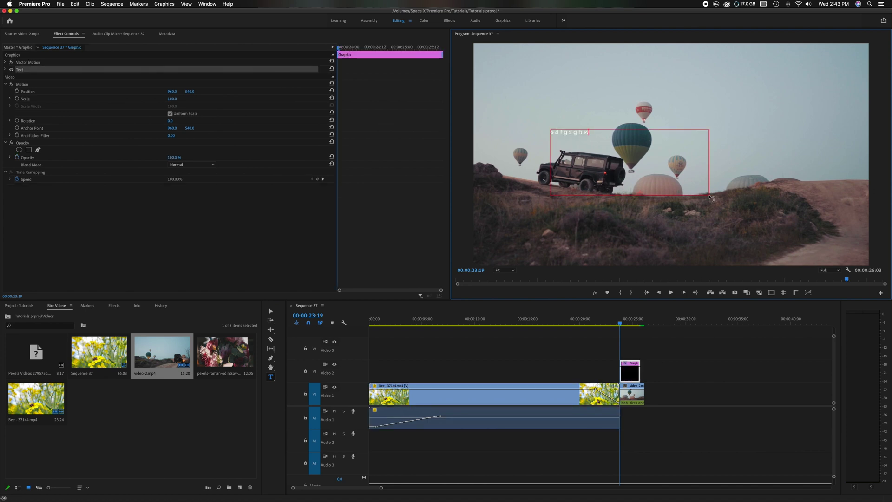
pyautogui.write('fgsfgnwfeggwr')
pyautogui.moveTo(622, 359); pyautogui.dragTo(539, 361)
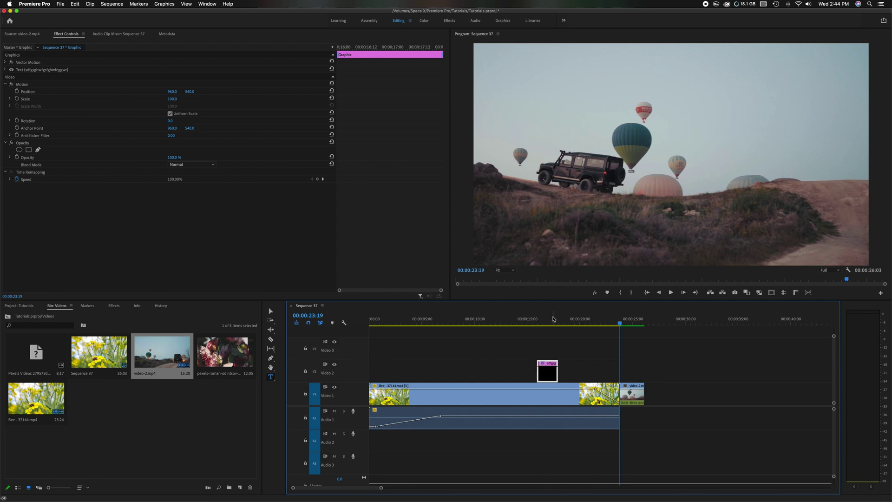
# In the History panel, revert to the Delete step, then to before the ripple delete.
pyautogui.click(197, 313)
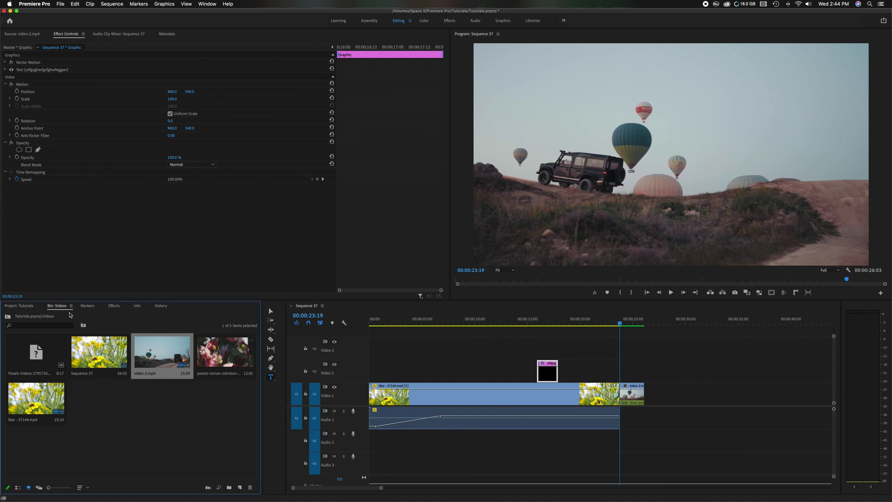
pyautogui.click(160, 307)
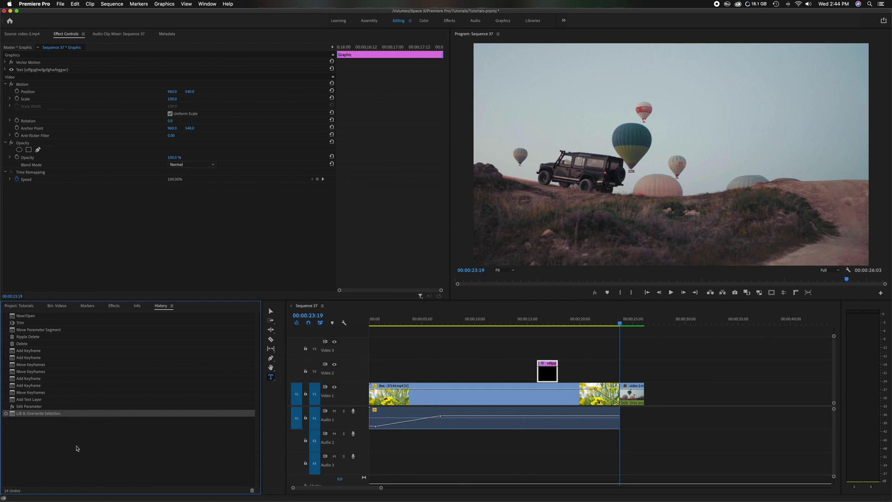
pyautogui.click(60, 343)
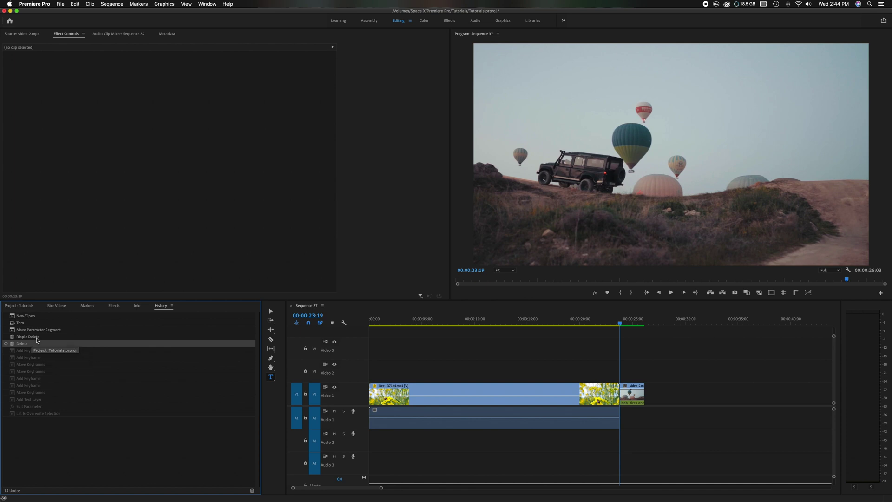
pyautogui.click(41, 329)
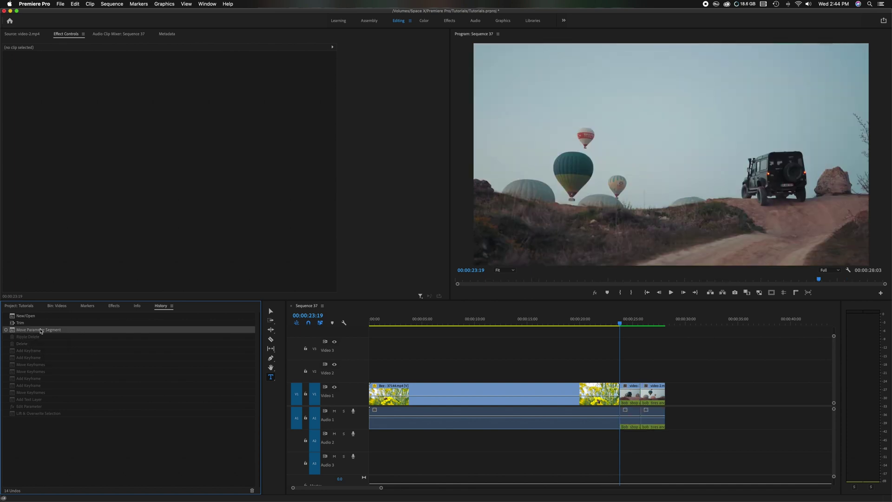
pyautogui.click(43, 386)
pyautogui.click(46, 400)
pyautogui.click(38, 371)
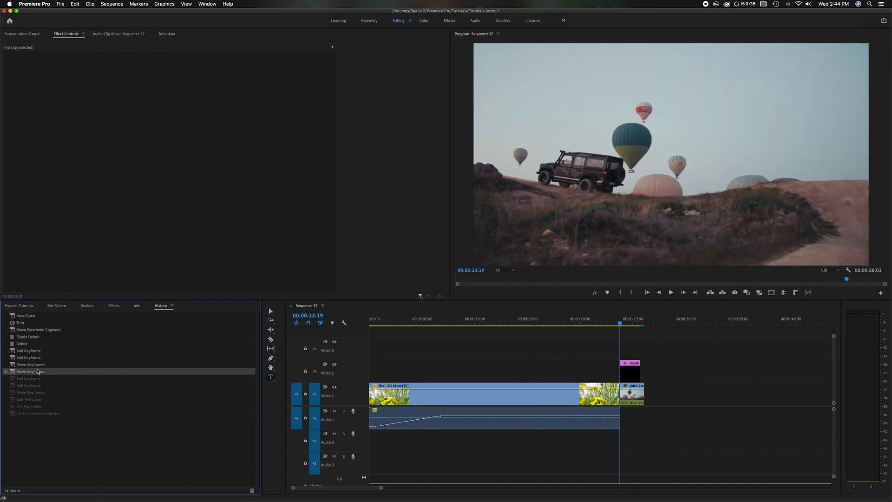
pyautogui.click(47, 357)
pyautogui.click(51, 392)
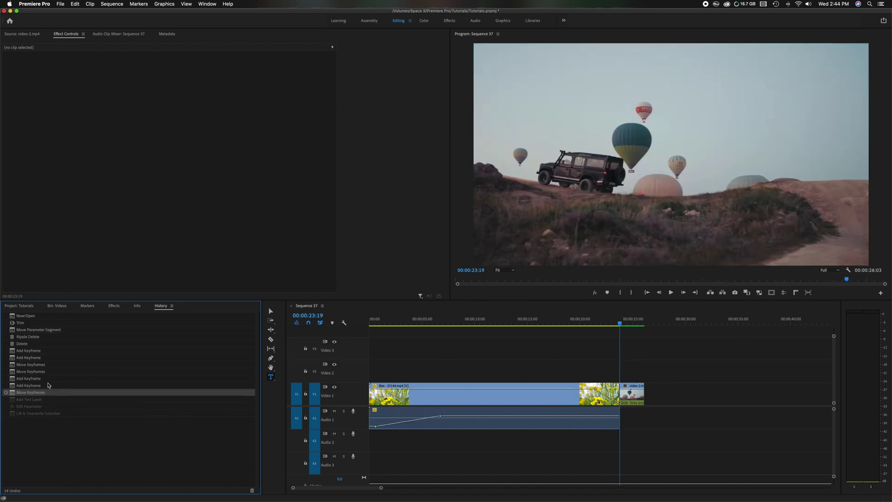
pyautogui.click(46, 378)
pyautogui.click(46, 358)
pyautogui.click(55, 344)
pyautogui.click(58, 336)
pyautogui.click(60, 364)
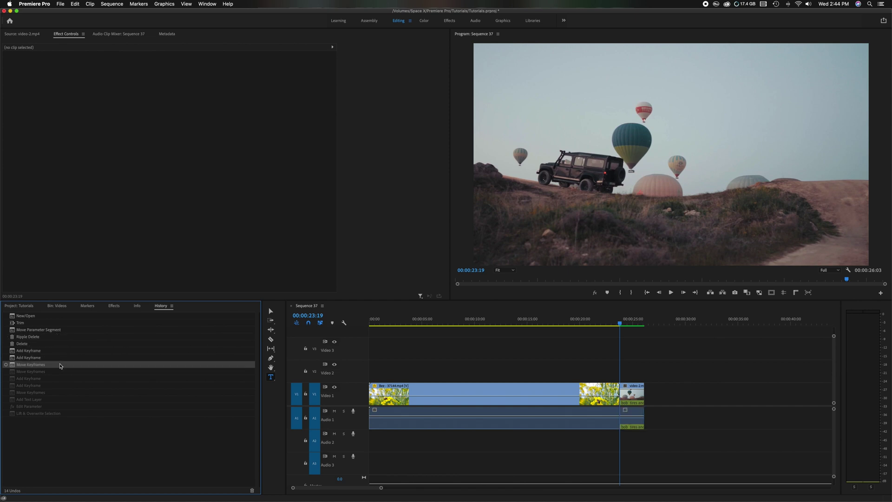
pyautogui.click(60, 392)
pyautogui.click(60, 406)
pyautogui.click(60, 413)
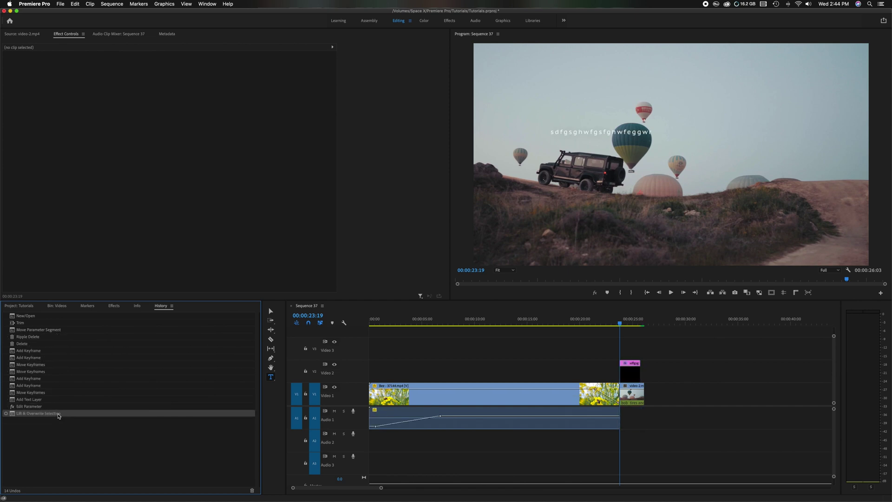
pyautogui.click(60, 406)
pyautogui.click(60, 392)
pyautogui.click(61, 385)
pyautogui.click(61, 378)
pyautogui.click(63, 364)
pyautogui.click(65, 352)
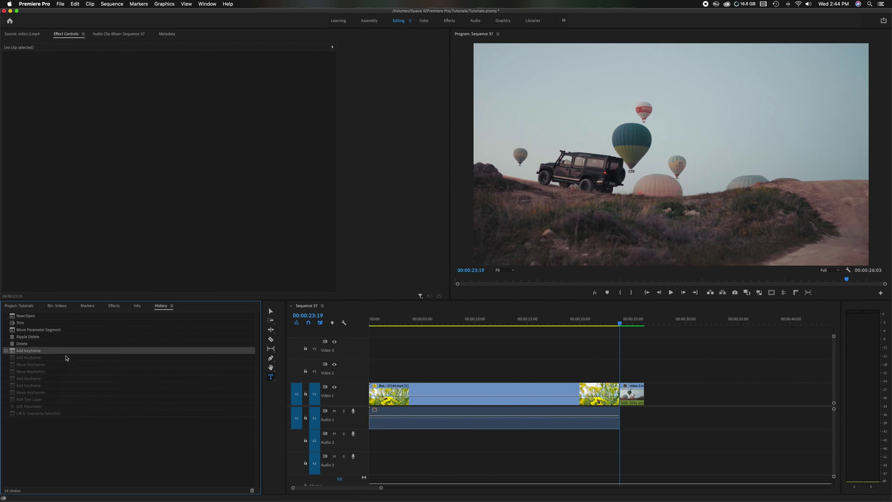
pyautogui.click(72, 330)
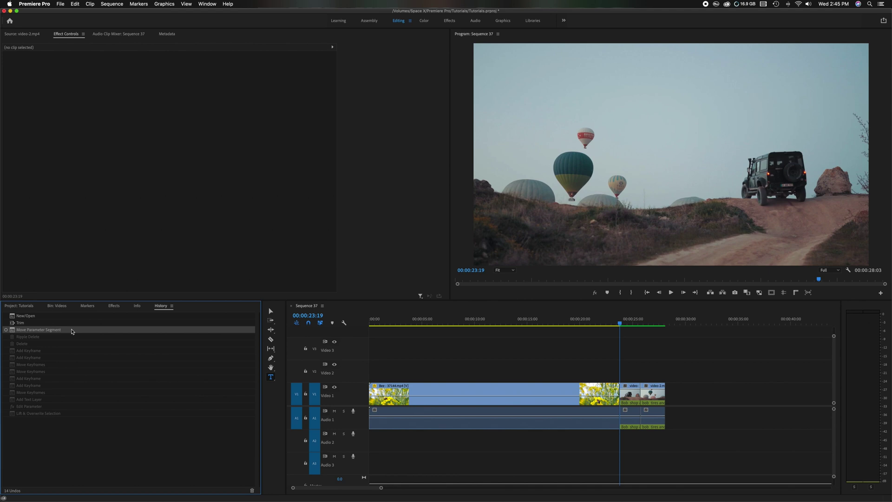
# Delete the history steps after Trim, then the Trim step itself, confirming each with OK.
pyautogui.press('Delete')
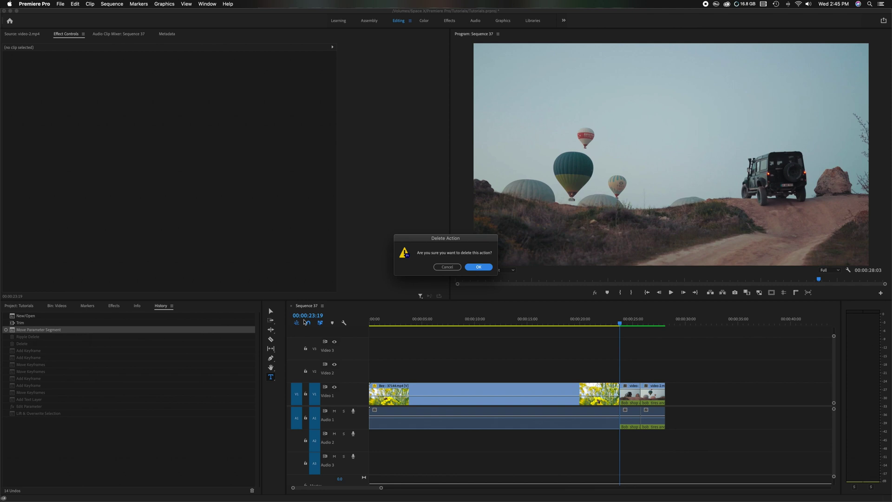
pyautogui.click(478, 268)
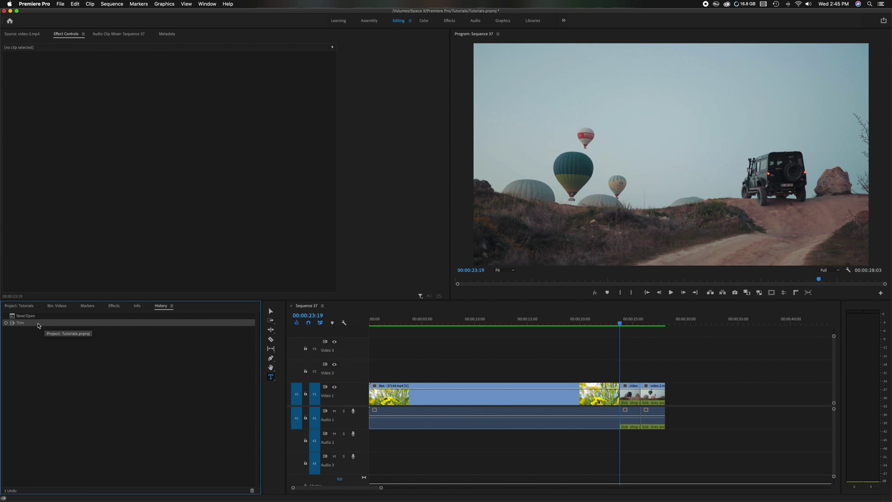
pyautogui.press('Delete')
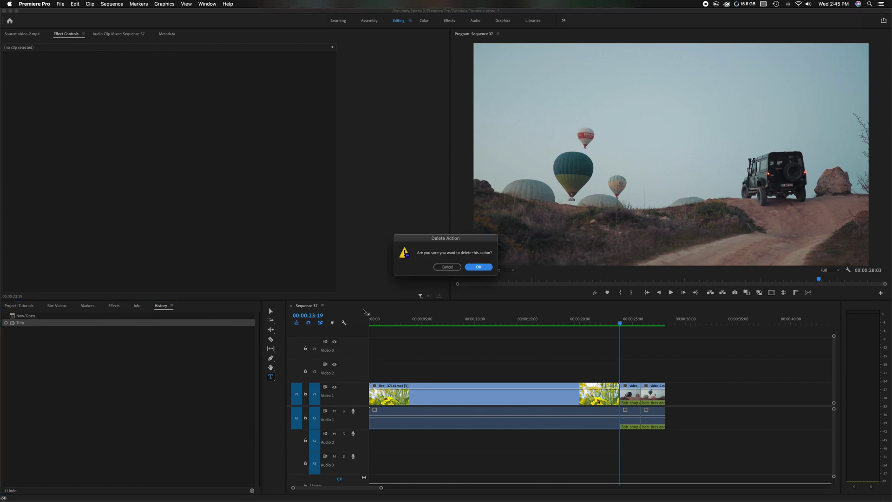
pyautogui.click(483, 268)
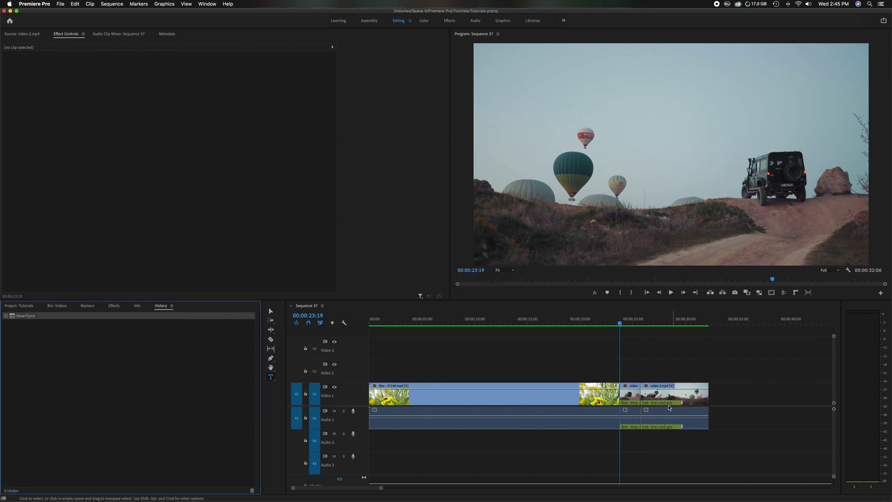